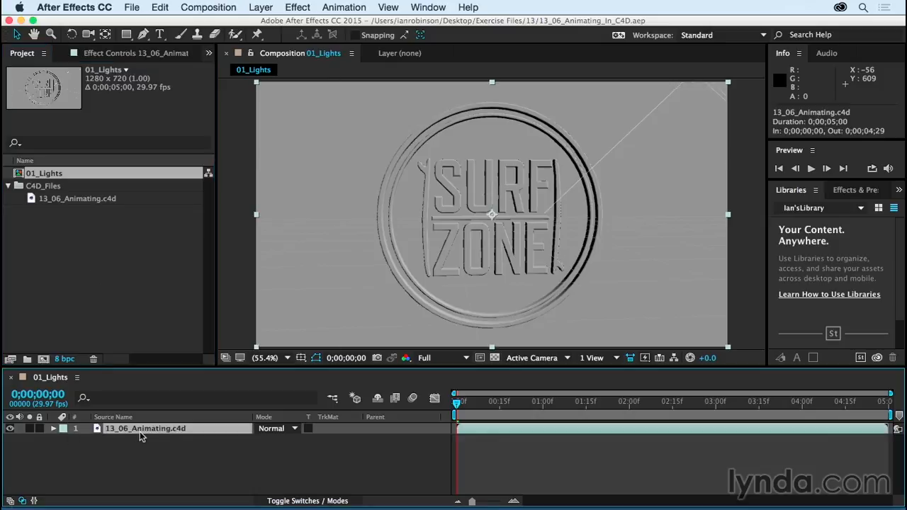
- Open the 13_06_Animating.c4d layer for editing in Cinema 4D Lite and render a preview of the active view
{"action": "key", "text": "super+e"}
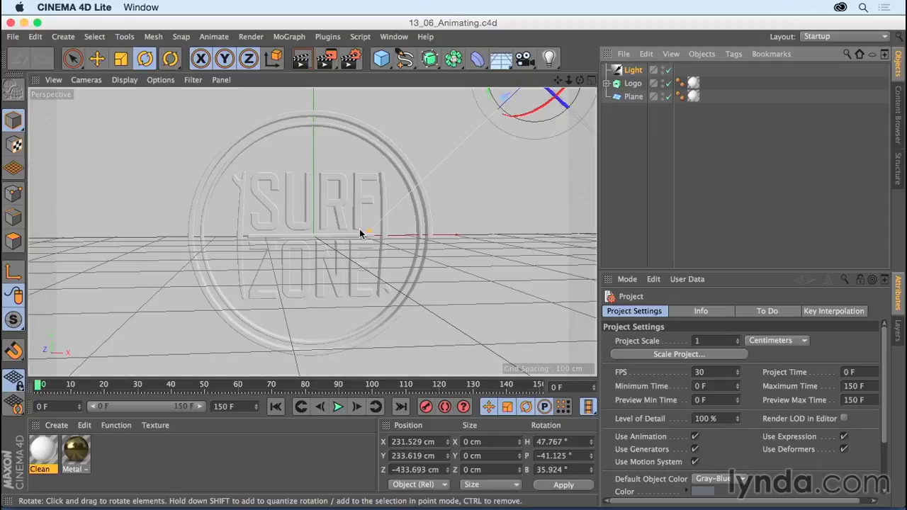
{"action": "left_click", "coordinate": [300, 61]}
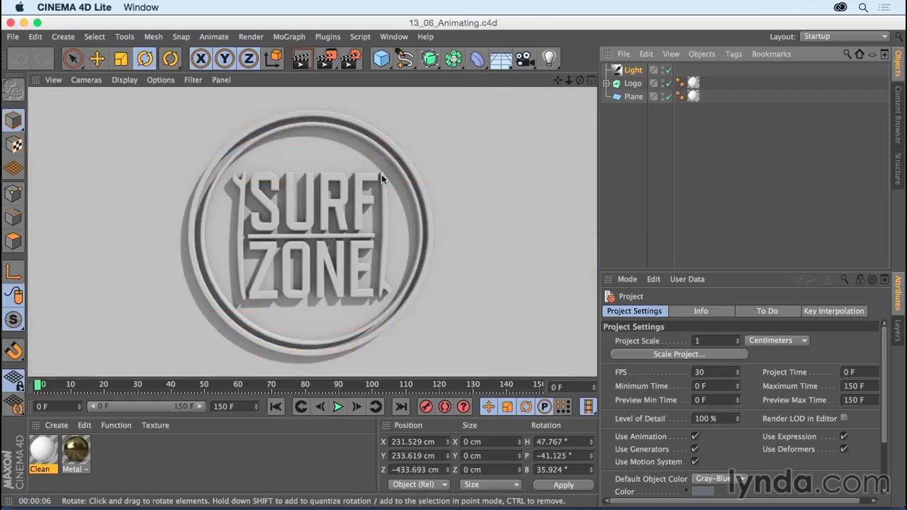
- Deselect the light and enable Shadows in the perspective viewport
{"action": "left_click", "coordinate": [623, 124]}
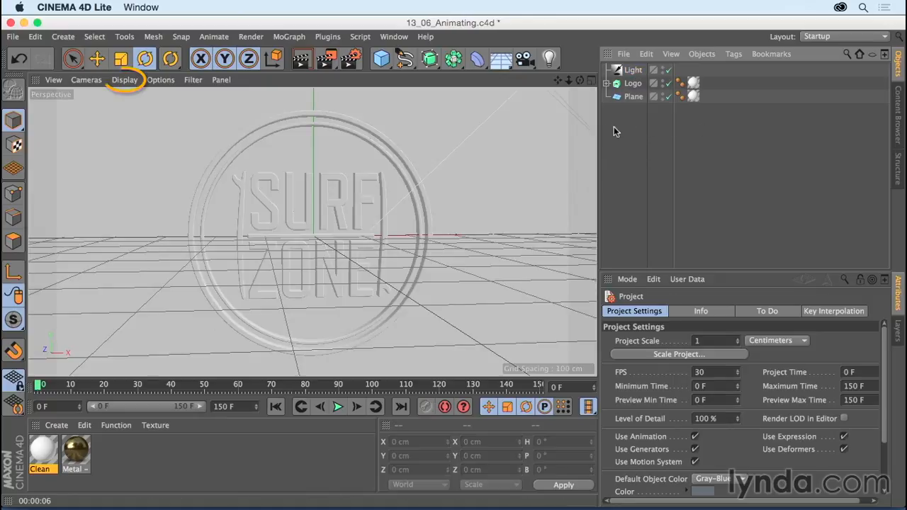
{"action": "left_click", "coordinate": [158, 80]}
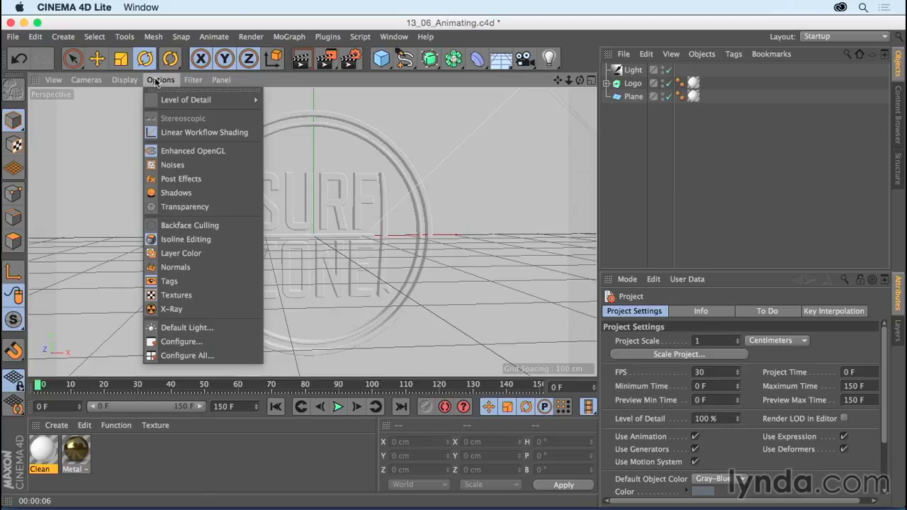
{"action": "left_click", "coordinate": [169, 192]}
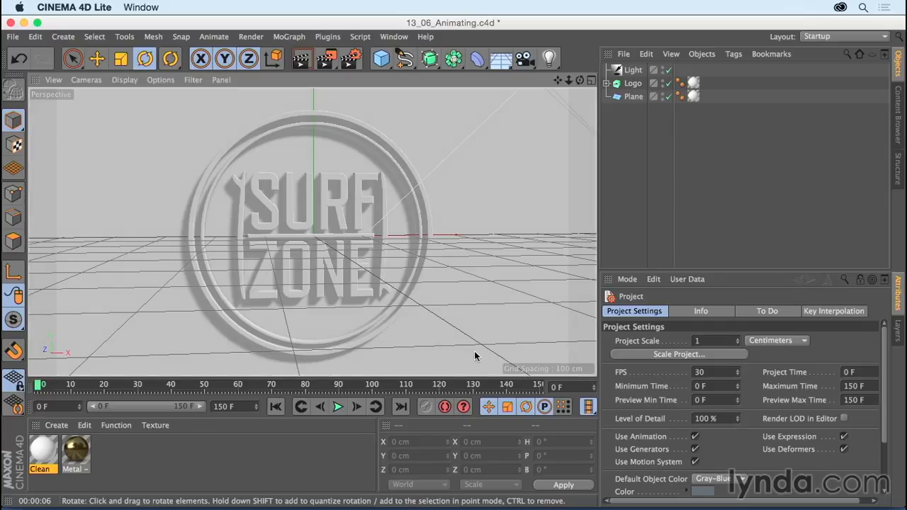
- Face the viewport straight at the logo and add a Target Camera from that view
{"action": "left_click", "coordinate": [580, 81]}
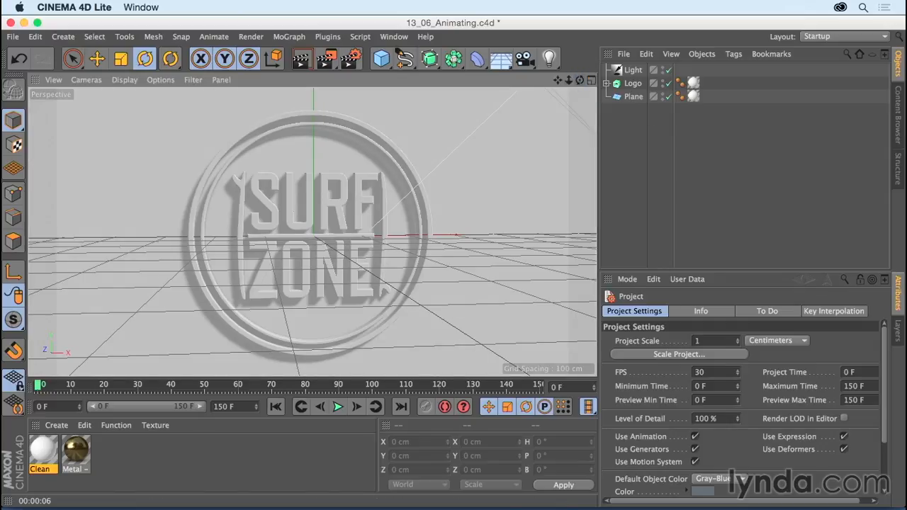
{"action": "mouse_move", "coordinate": [579, 80]}
{"action": "left_mouse_down"}
{"action": "mouse_move", "coordinate": [582, 136]}
{"action": "mouse_move", "coordinate": [582, 89]}
{"action": "left_mouse_up"}
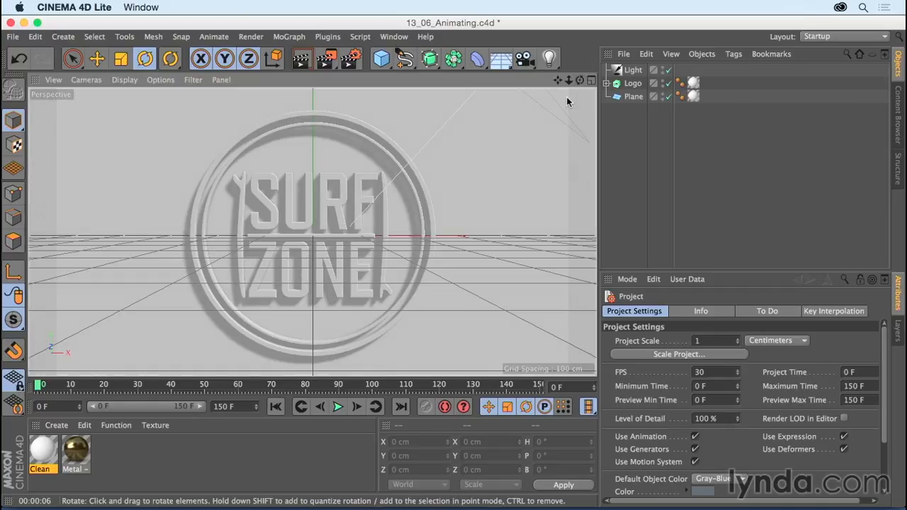
{"action": "left_click", "coordinate": [525, 61]}
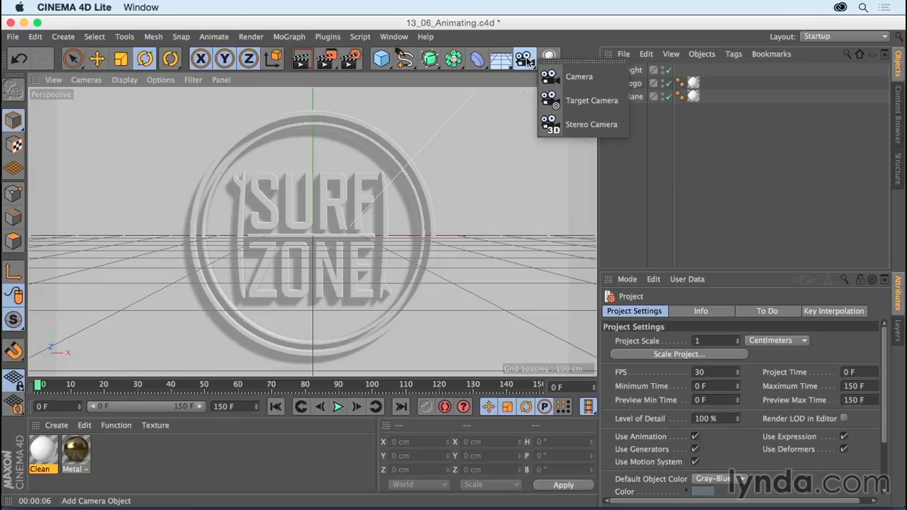
{"action": "left_click", "coordinate": [570, 101]}
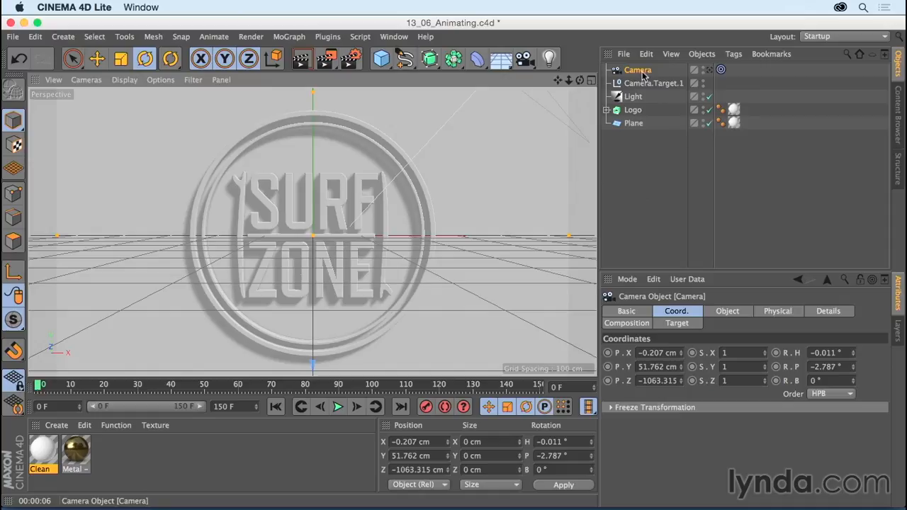
- Inspect the Target Object of the camera's Target tag, and select the Camera.Target.1 null with the Move tool active
{"action": "left_click", "coordinate": [721, 70]}
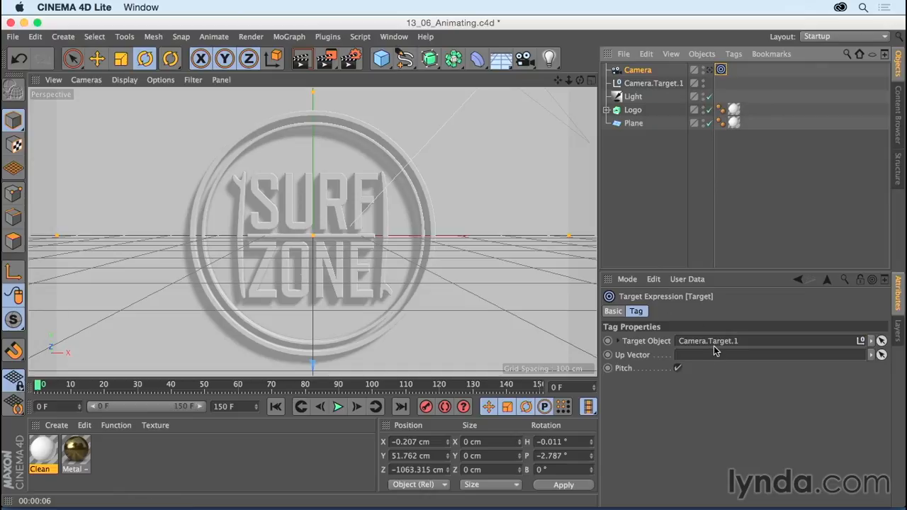
{"action": "left_click", "coordinate": [658, 85]}
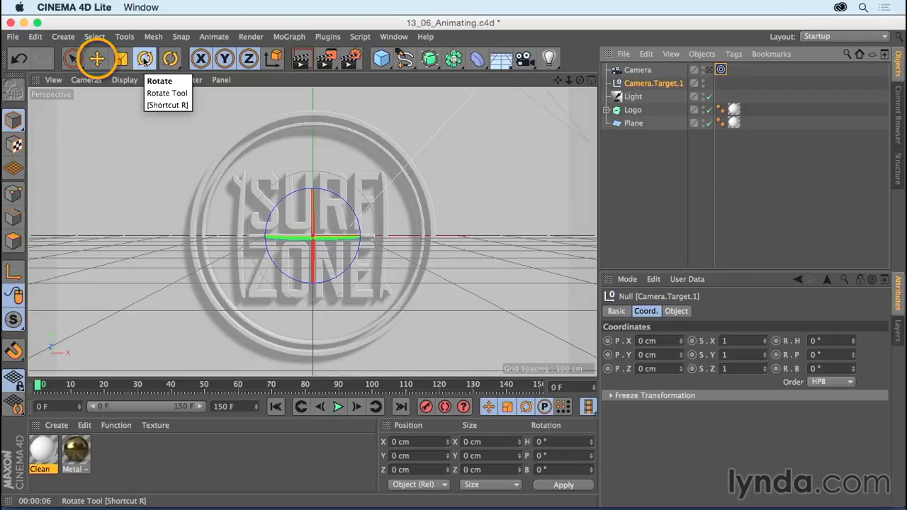
{"action": "left_click", "coordinate": [95, 58]}
{"action": "left_click", "coordinate": [97, 60]}
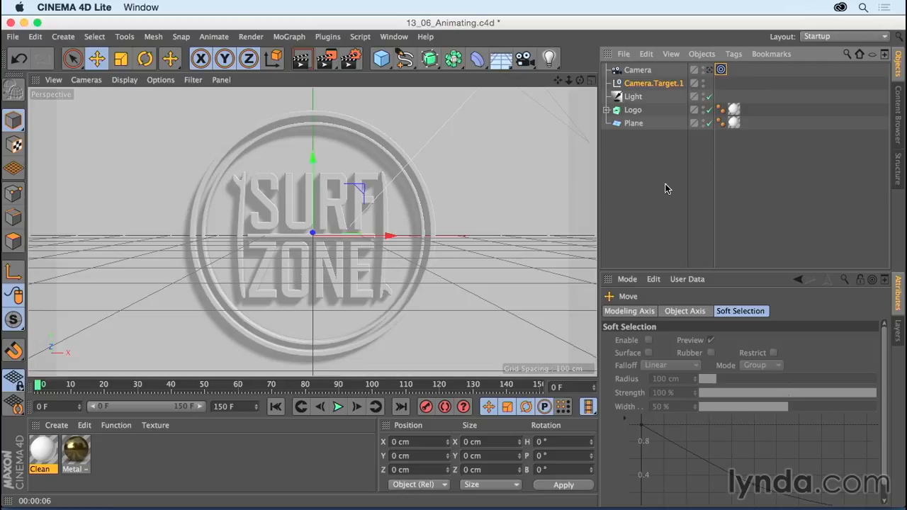
- Look through the new camera and set its X and Y positions to 0 cm
{"action": "left_click", "coordinate": [638, 71]}
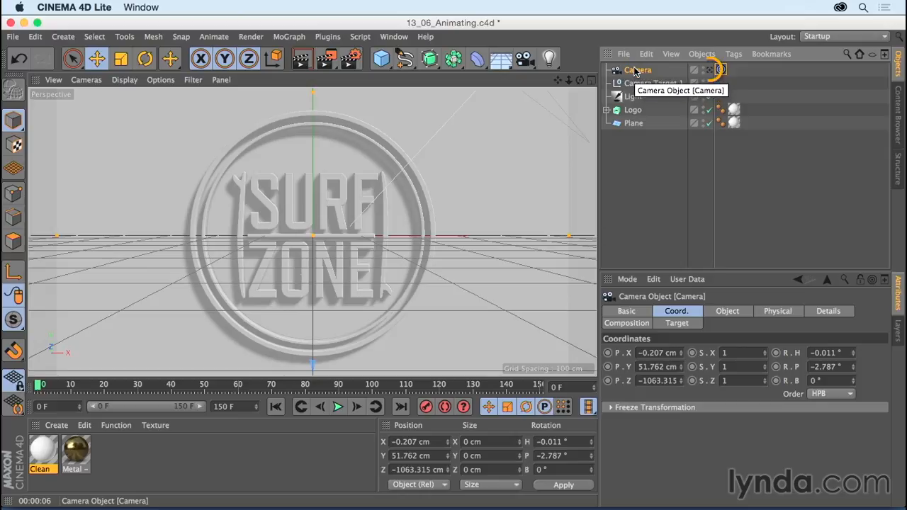
{"action": "left_click", "coordinate": [709, 70]}
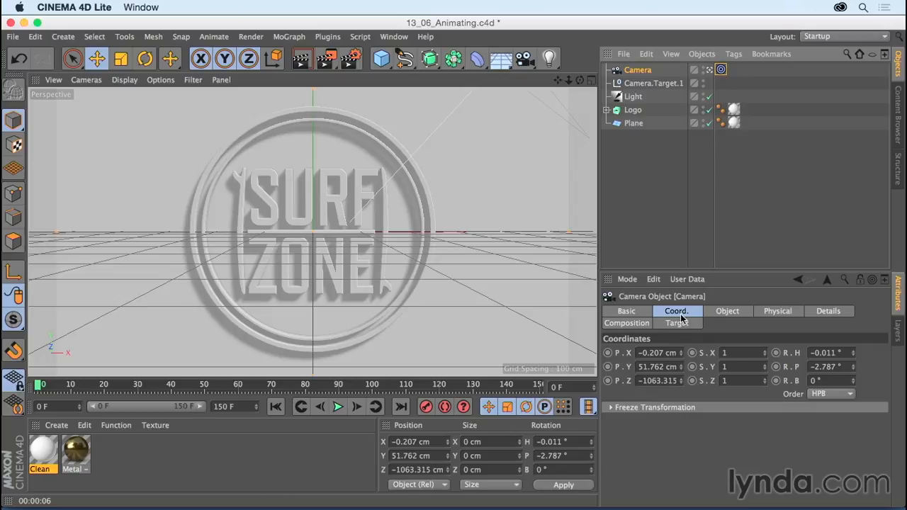
{"action": "left_click", "coordinate": [665, 353]}
{"action": "type", "text": "0"}
{"action": "key", "text": "Return"}
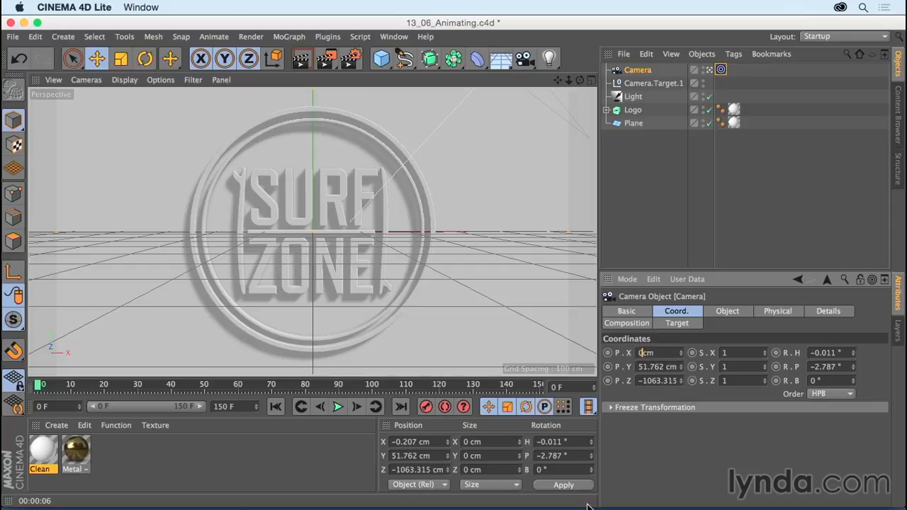
{"action": "left_click", "coordinate": [661, 367]}
{"action": "type", "text": "0"}
{"action": "key", "text": "Return"}
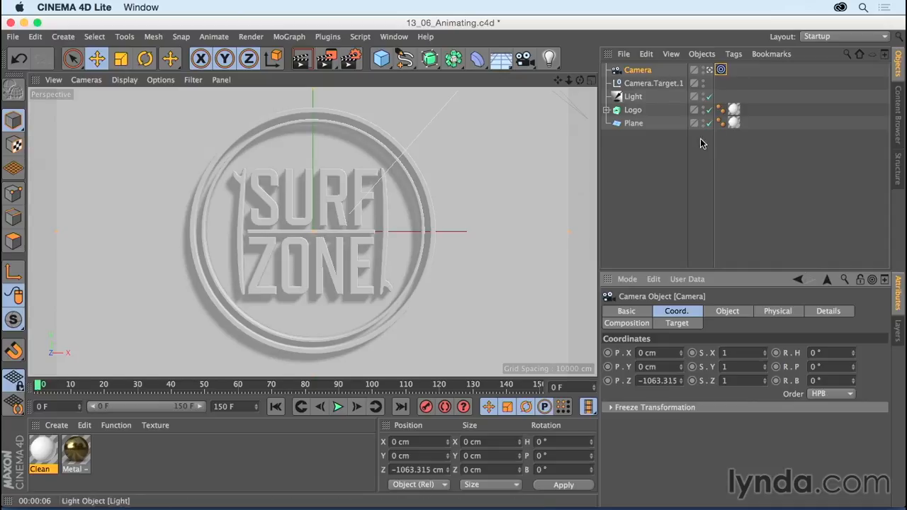
- Add a Null object and make the camera its child
{"action": "mouse_move", "coordinate": [853, 367]}
{"action": "left_mouse_down"}
{"action": "mouse_move", "coordinate": [853, 354]}
{"action": "mouse_move", "coordinate": [857, 374]}
{"action": "left_mouse_up"}
{"action": "left_click", "coordinate": [387, 62]}
{"action": "left_click", "coordinate": [428, 76]}
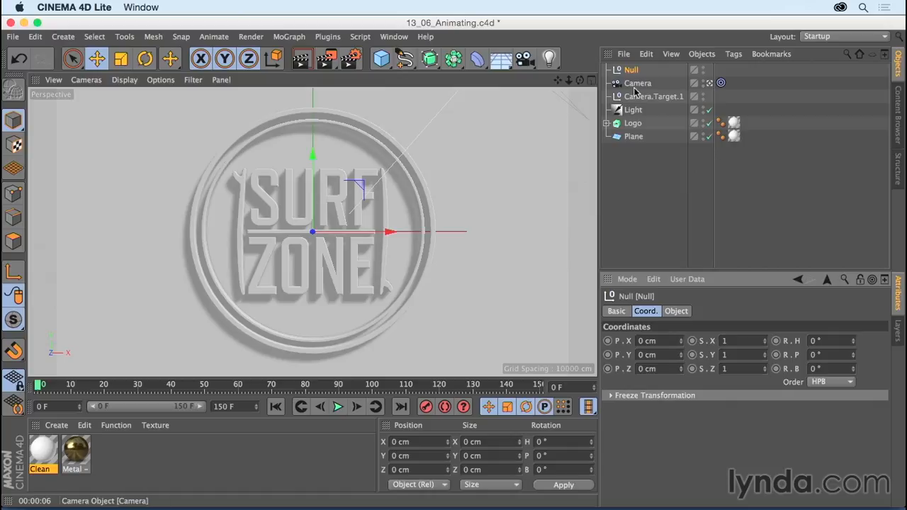
{"action": "left_click_drag", "start_coordinate": [633, 84], "coordinate": [635, 75]}
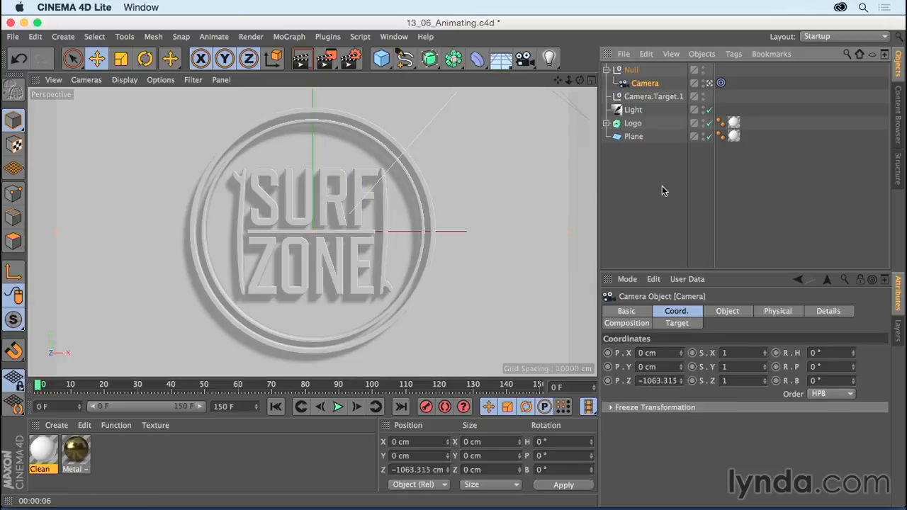
- Set the null's pitch rotation (R.P) to 90° and keyframe it at frame 0
{"action": "left_click", "coordinate": [631, 70]}
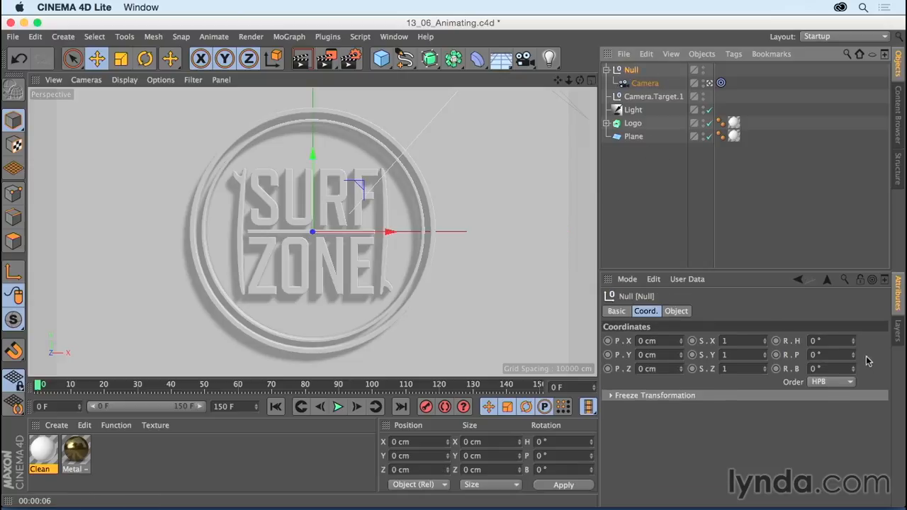
{"action": "mouse_move", "coordinate": [855, 358]}
{"action": "left_mouse_down"}
{"action": "mouse_move", "coordinate": [855, 396]}
{"action": "mouse_move", "coordinate": [854, 295]}
{"action": "mouse_move", "coordinate": [854, 360]}
{"action": "left_mouse_up"}
{"action": "left_click", "coordinate": [832, 357]}
{"action": "type", "text": "90"}
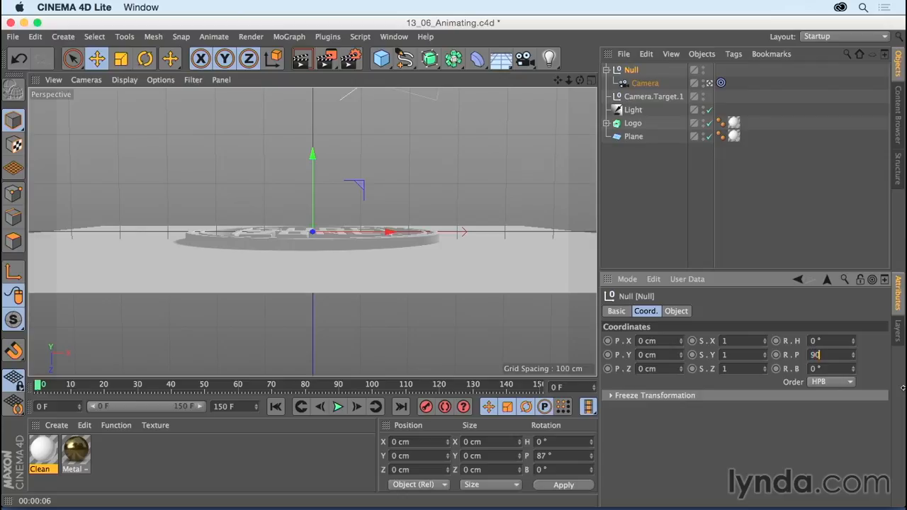
{"action": "key", "text": "Return"}
{"action": "left_click", "coordinate": [776, 355]}
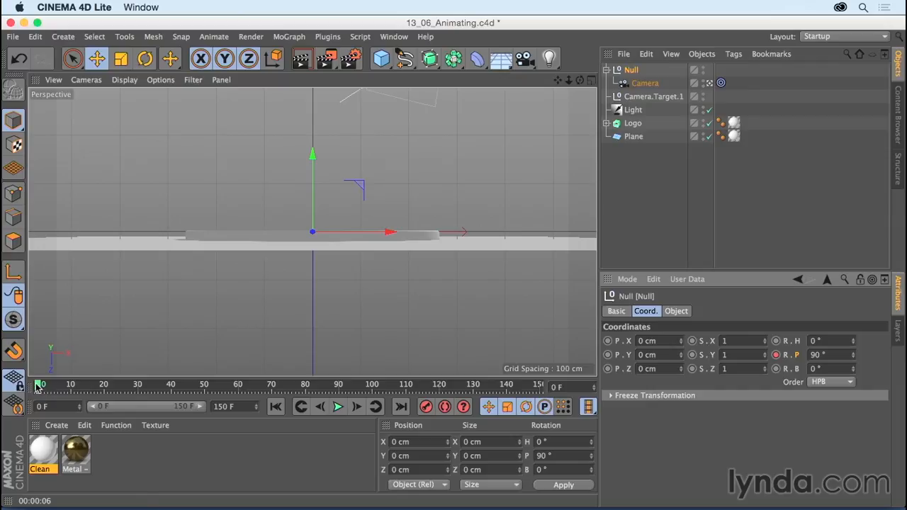
- Set the null's pitch rotation (R.P) to 0° at frame 60 and keyframe it
{"action": "left_click_drag", "start_coordinate": [39, 386], "coordinate": [239, 391]}
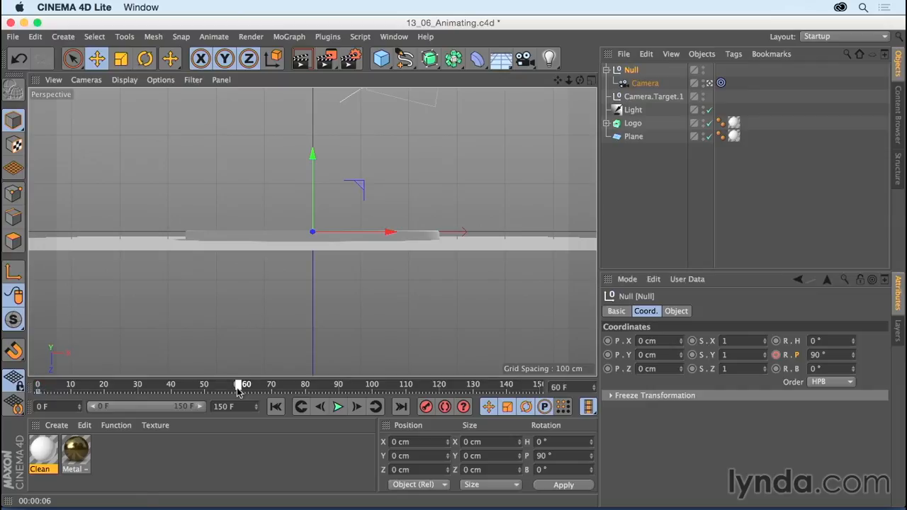
{"action": "double_click", "coordinate": [818, 355]}
{"action": "type", "text": "0"}
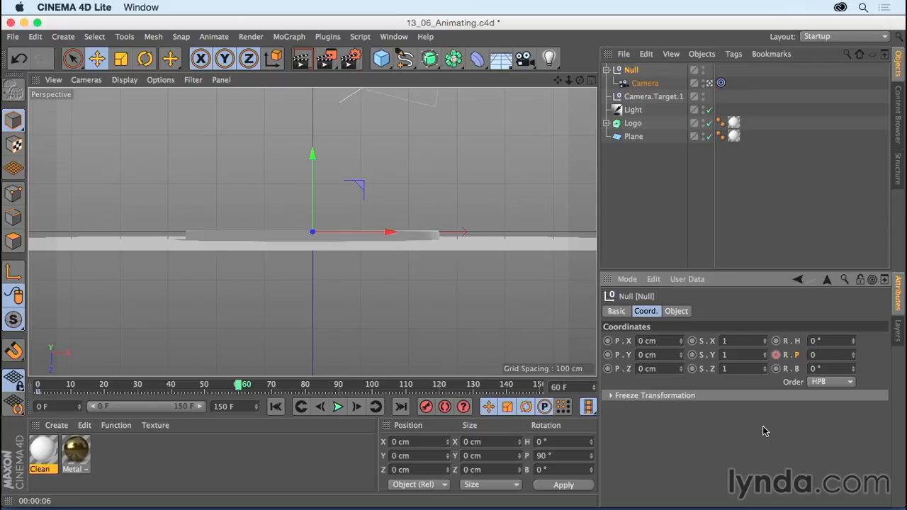
{"action": "key", "text": "Return"}
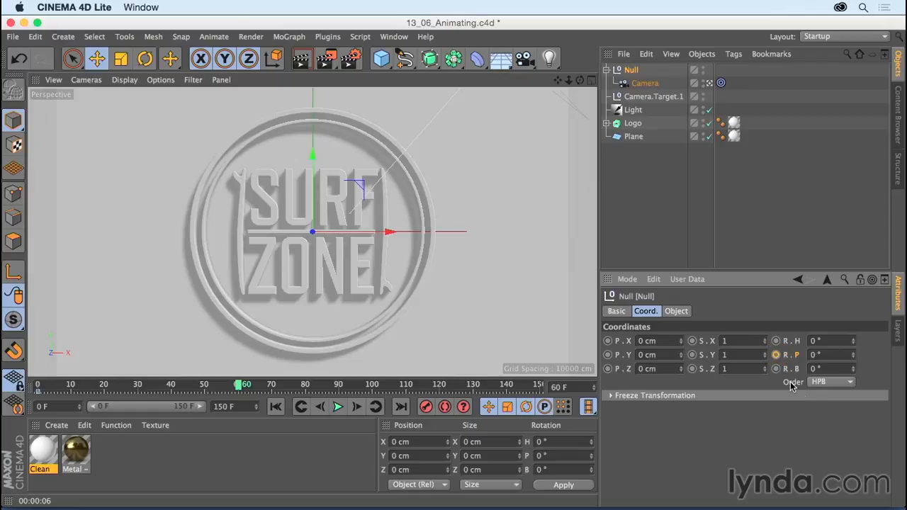
{"action": "left_click", "coordinate": [776, 355]}
- Turn on Autokeying and dolly the camera to about Z -445 cm at frame 0 and about Z -1372 cm at frame 60
{"action": "left_click_drag", "start_coordinate": [237, 389], "coordinate": [10, 401]}
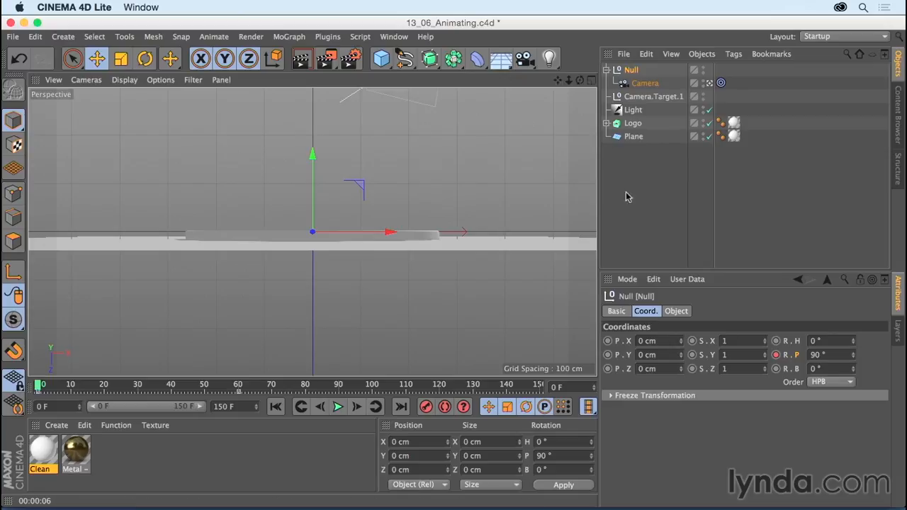
{"action": "left_click", "coordinate": [645, 83]}
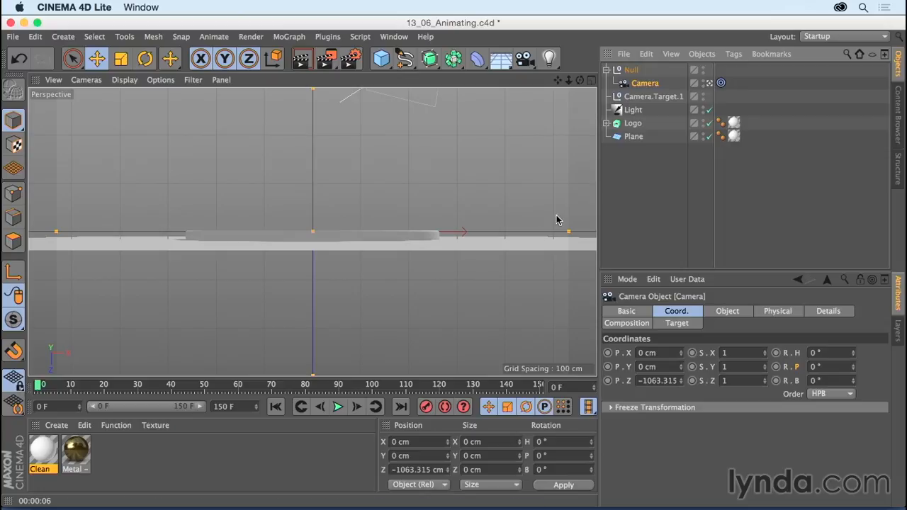
{"action": "left_click", "coordinate": [444, 407]}
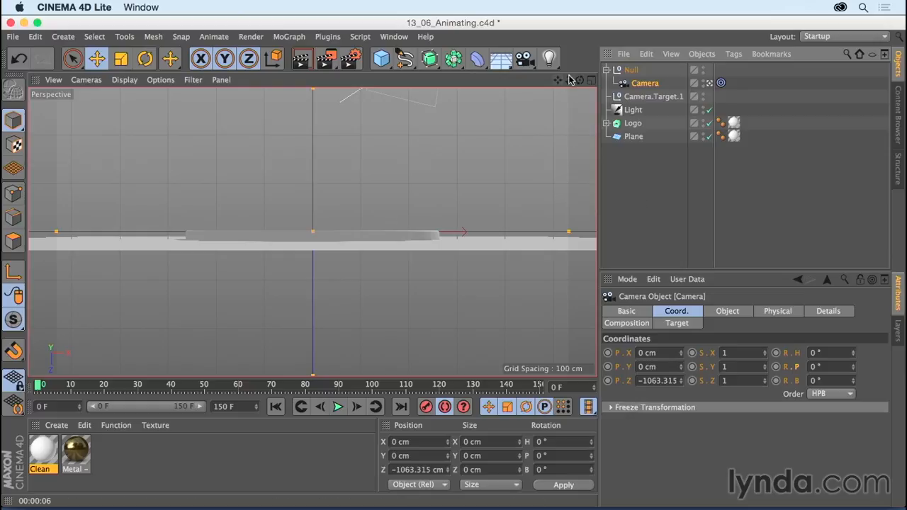
{"action": "left_click_drag", "start_coordinate": [569, 80], "coordinate": [680, 80]}
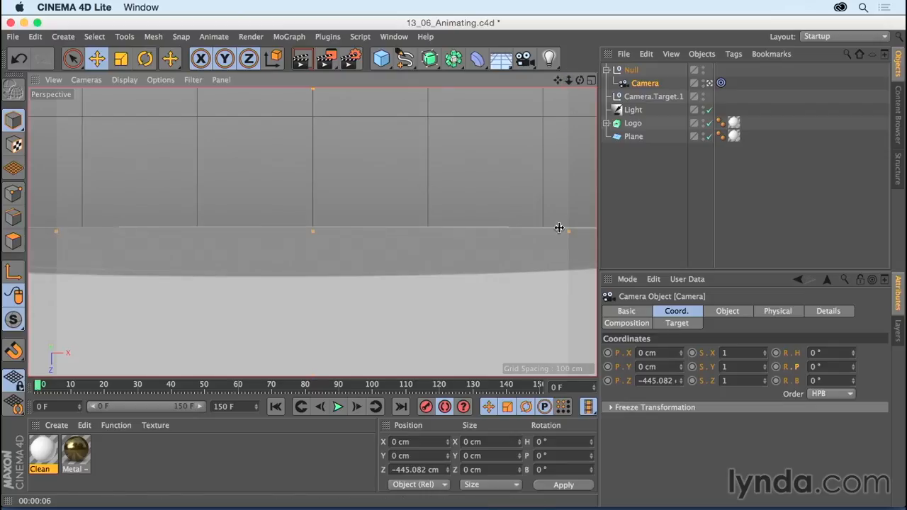
{"action": "left_click_drag", "start_coordinate": [39, 388], "coordinate": [238, 383]}
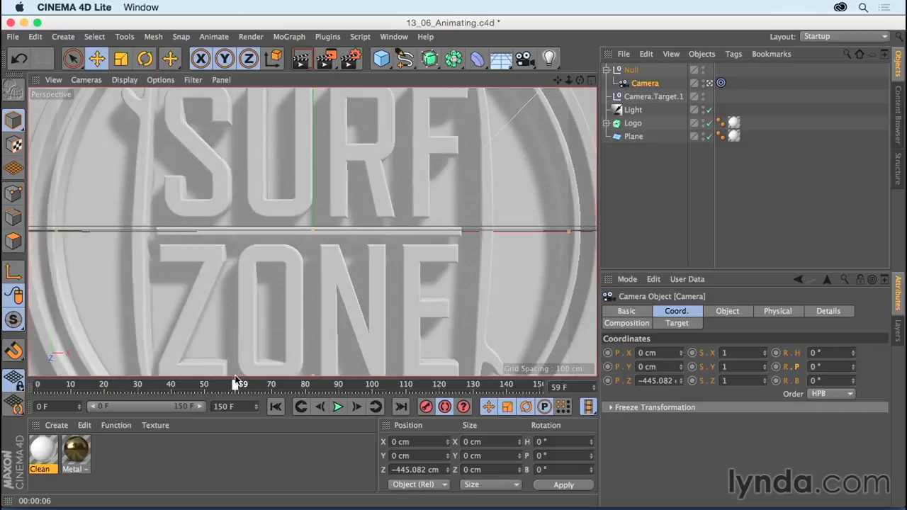
{"action": "left_click_drag", "start_coordinate": [569, 81], "coordinate": [404, 80]}
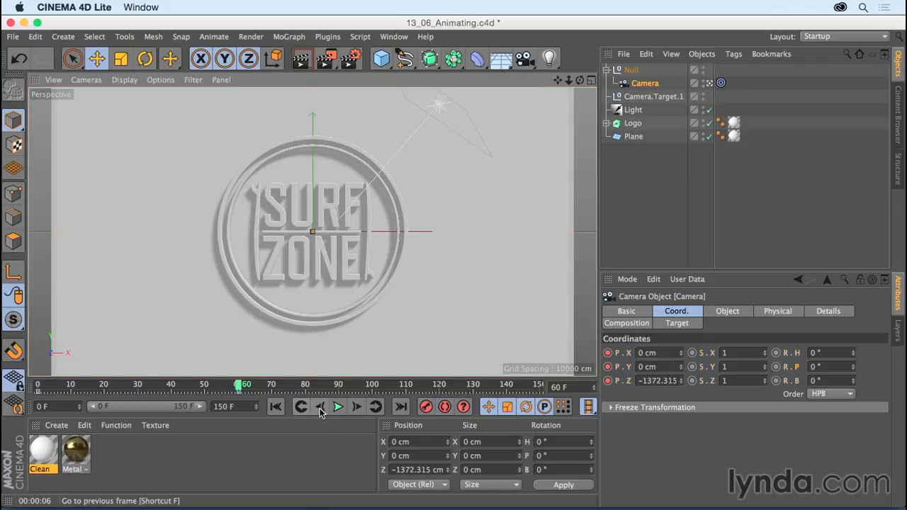
- Play the camera animation from the start and stop playback
{"action": "left_click", "coordinate": [276, 406]}
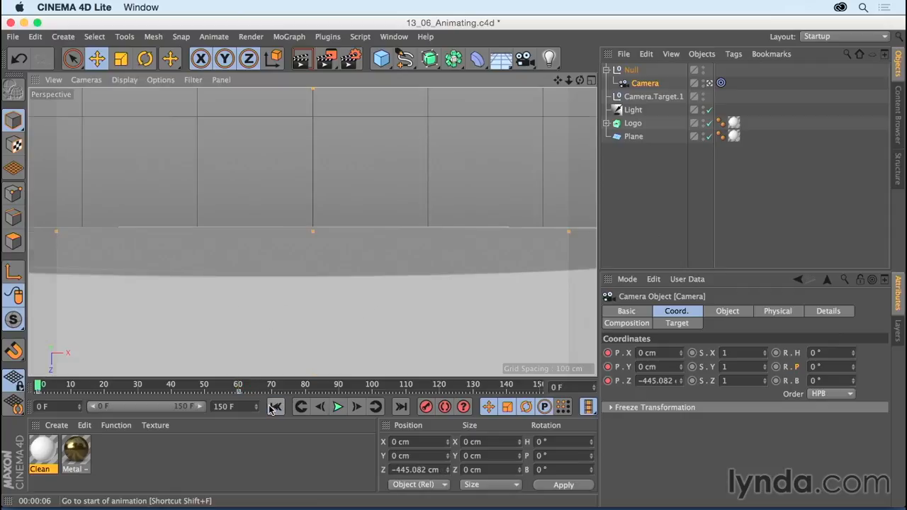
{"action": "left_click", "coordinate": [339, 408]}
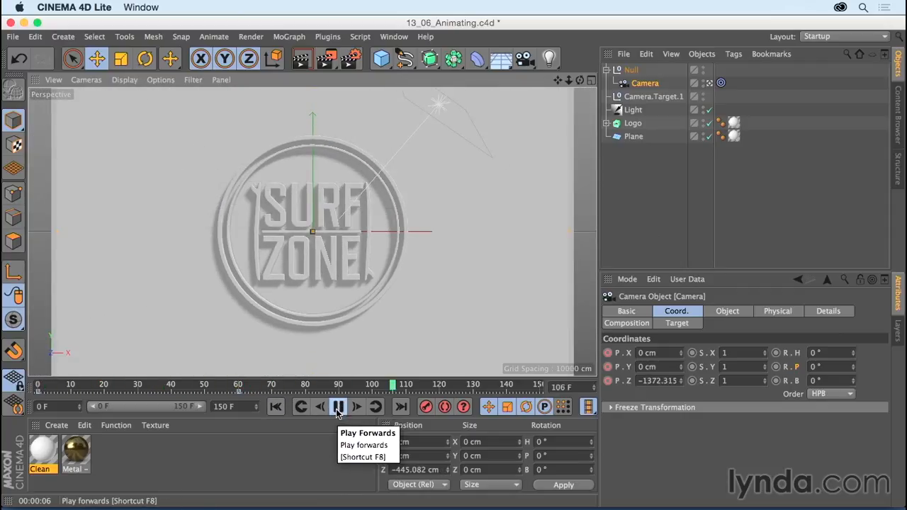
{"action": "left_click", "coordinate": [338, 408]}
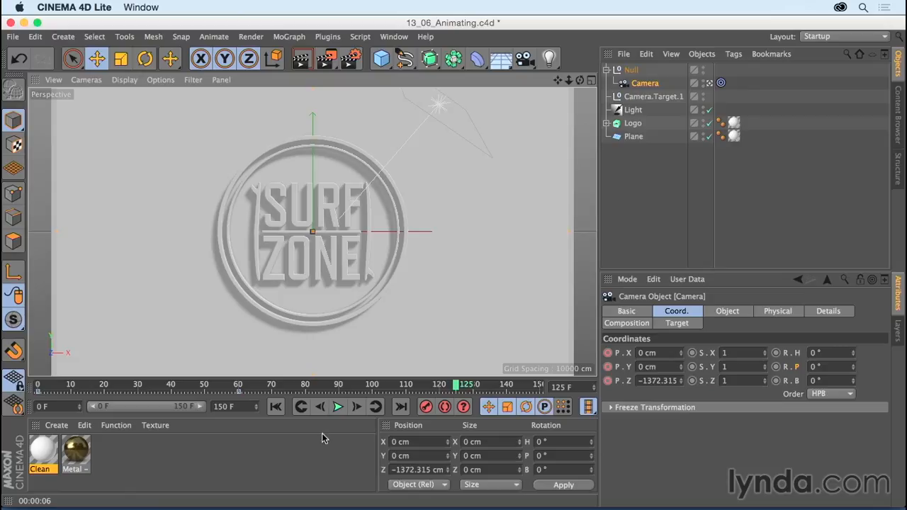
- Switch the workspace layout from Startup to Animation
{"action": "left_click", "coordinate": [840, 38]}
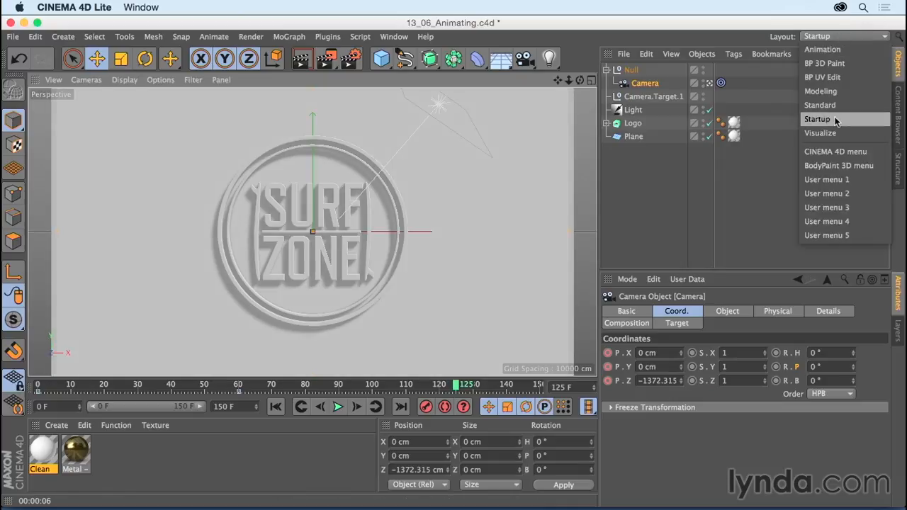
{"action": "left_click", "coordinate": [822, 49]}
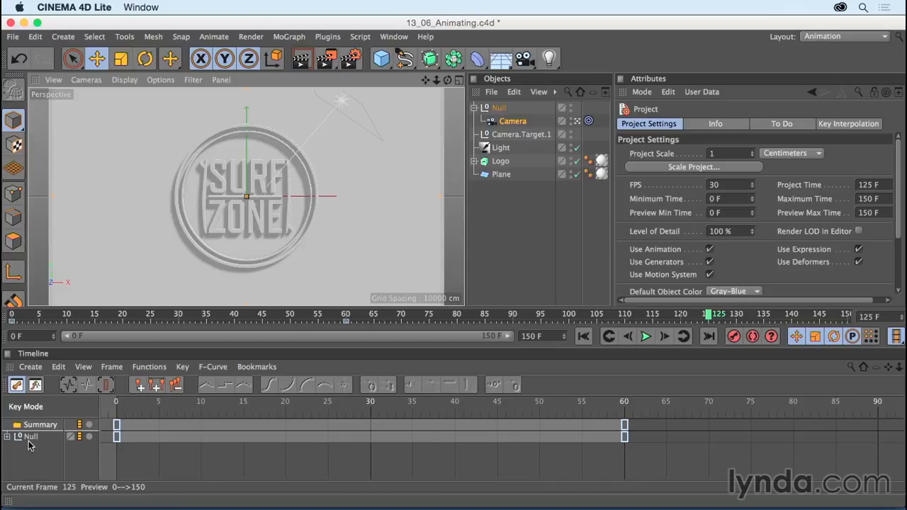
- Expand the Null's tracks in the timeline and select its Rotation and Camera entries in turn
{"action": "left_click", "coordinate": [28, 438]}
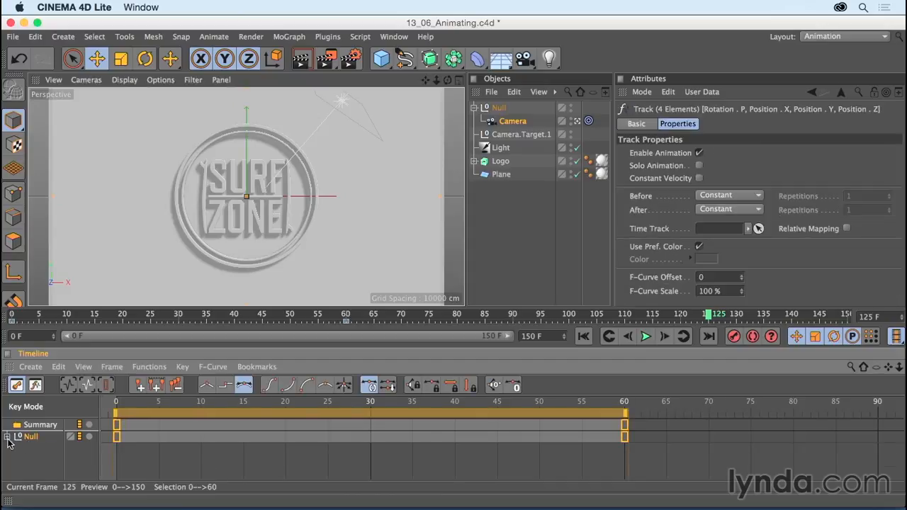
{"action": "left_click", "coordinate": [8, 438]}
{"action": "left_click", "coordinate": [40, 451]}
{"action": "left_click", "coordinate": [43, 460]}
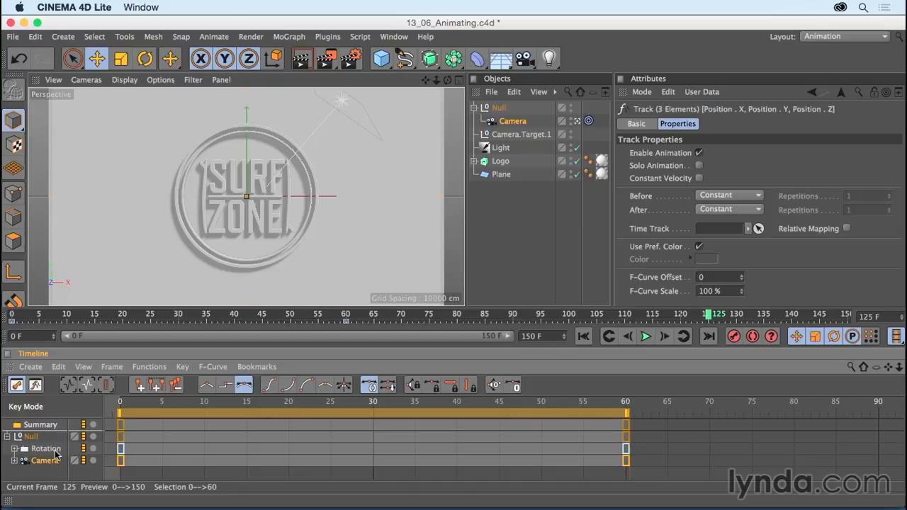
- Try shifting the Null's Rotation keys to frames 29 and 89, play the animation, and undo the shift
{"action": "left_click", "coordinate": [54, 451]}
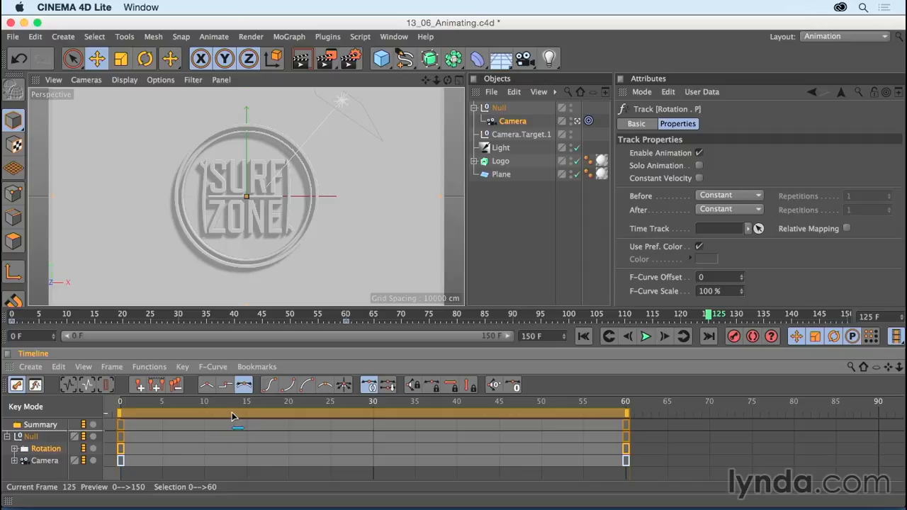
{"action": "left_click_drag", "start_coordinate": [231, 415], "coordinate": [468, 417]}
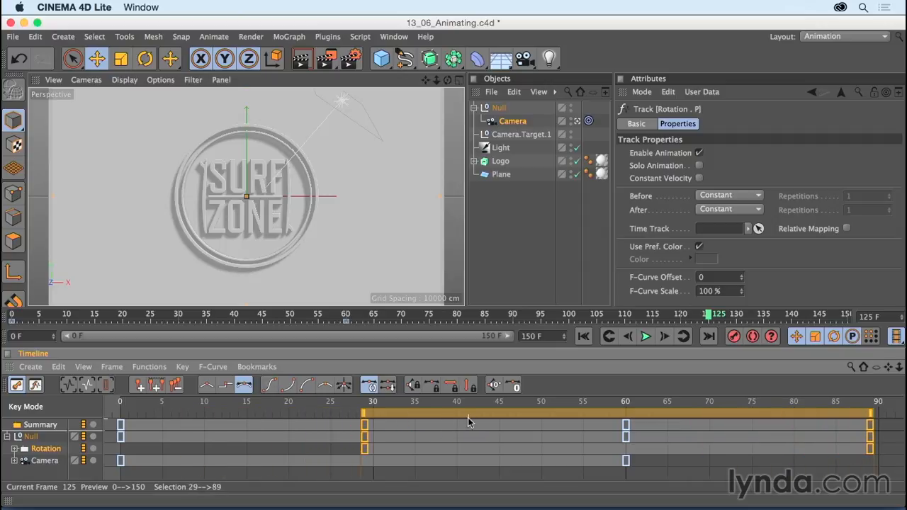
{"action": "left_click", "coordinate": [646, 336]}
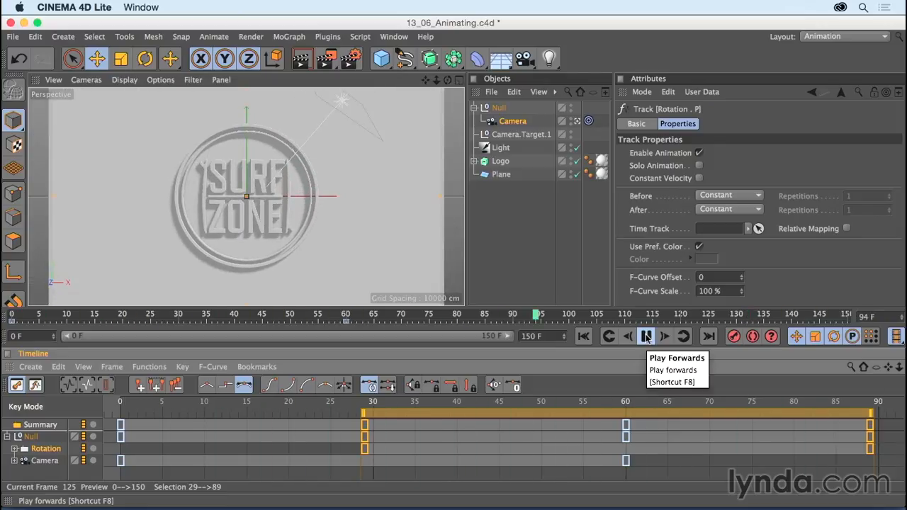
{"action": "left_click", "coordinate": [646, 337]}
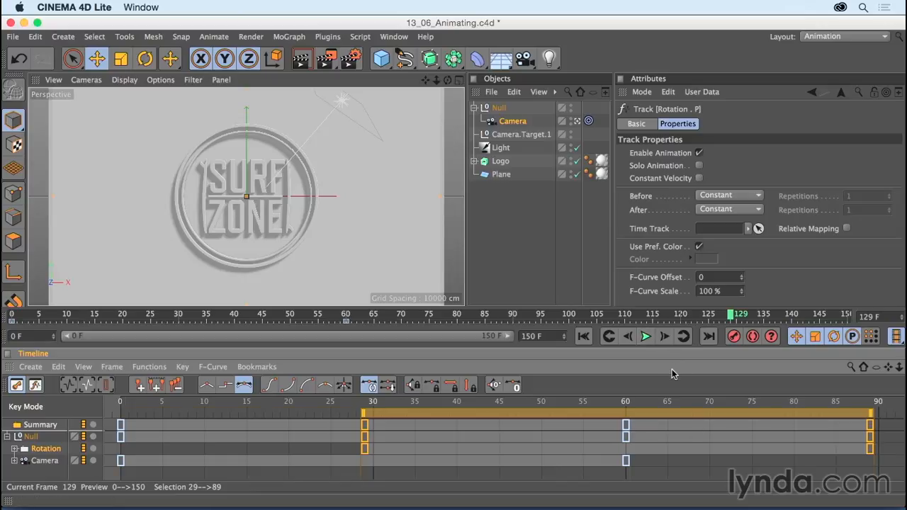
{"action": "key", "text": "super+z"}
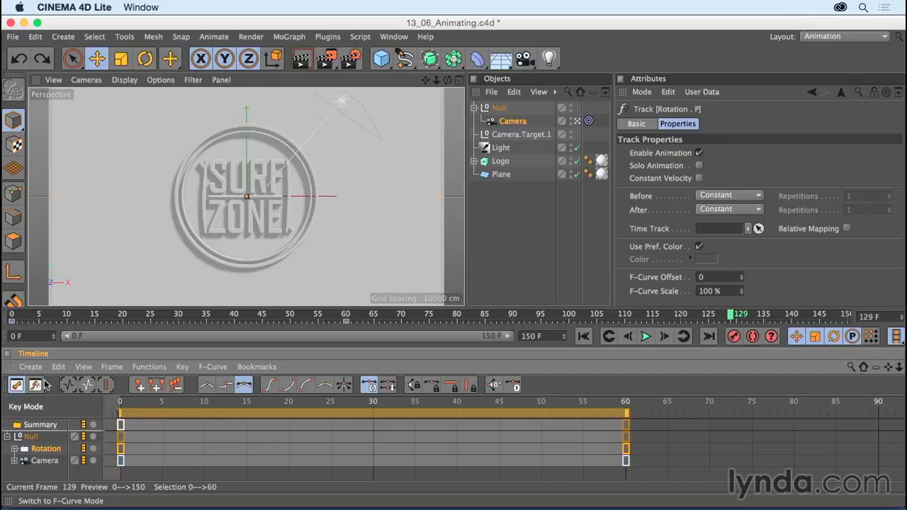
- Switch the timeline to F-Curve mode and frame the Null's entire Rotation curve
{"action": "left_click", "coordinate": [35, 385]}
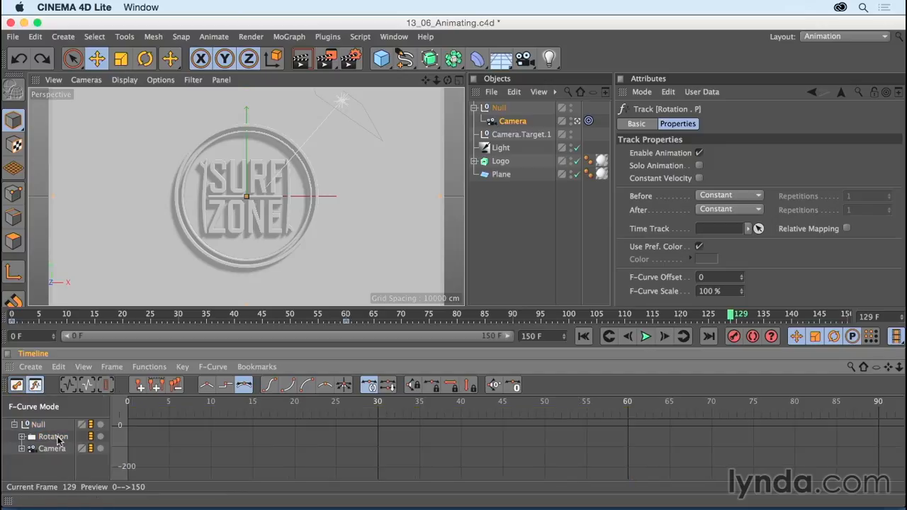
{"action": "left_click", "coordinate": [57, 438]}
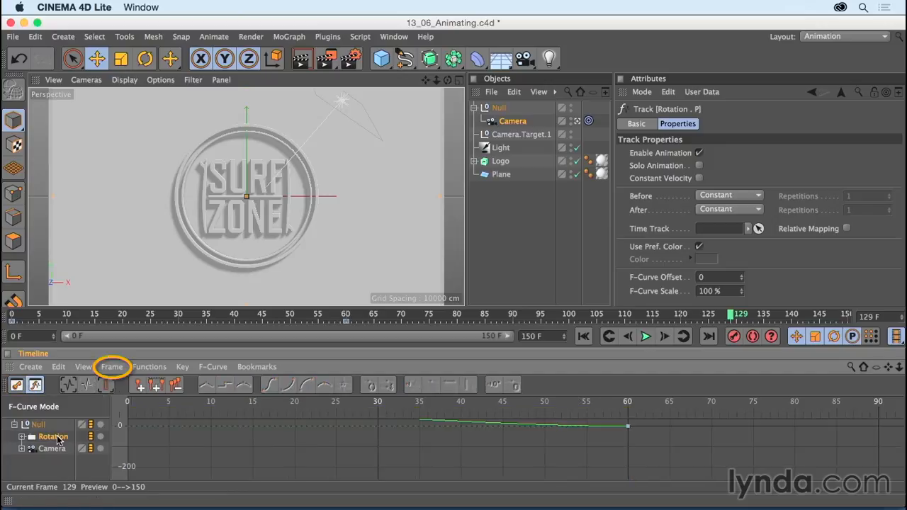
{"action": "left_click", "coordinate": [112, 367]}
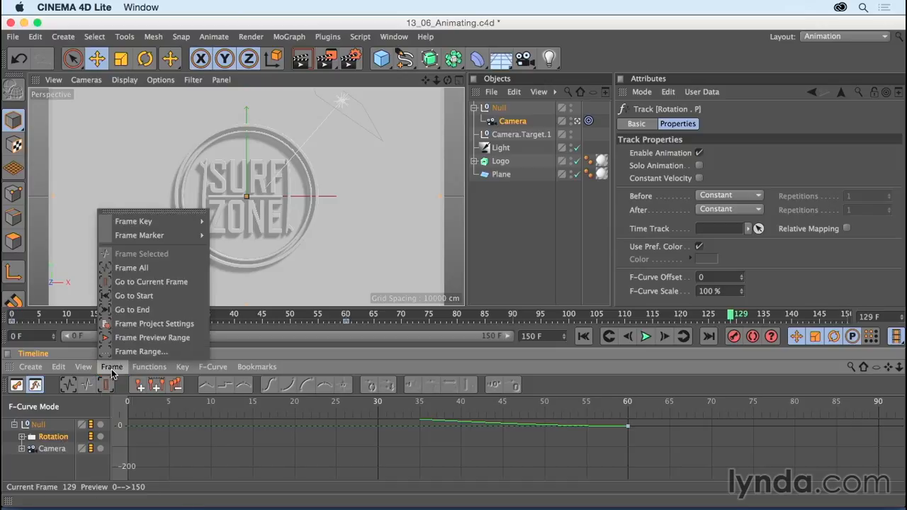
{"action": "left_click", "coordinate": [124, 268]}
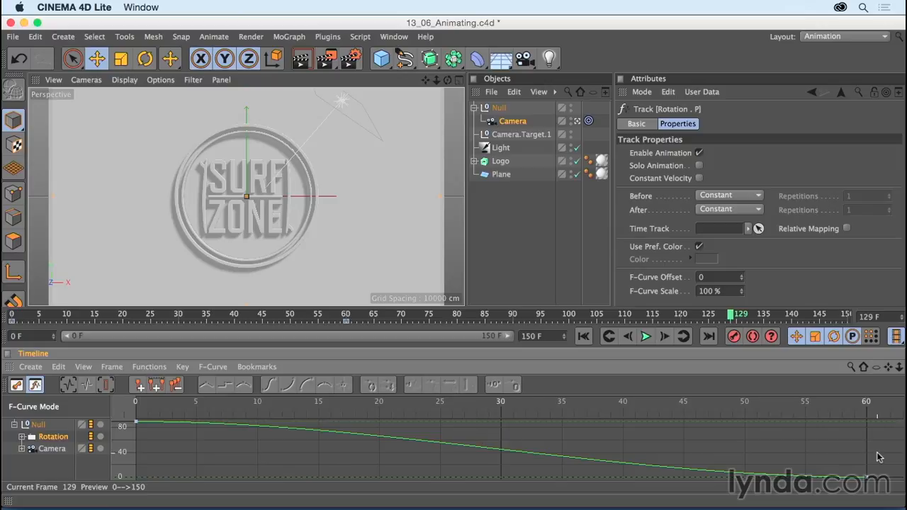
- Lengthen the left tangent of the Rotation curve's frame 60 key to about -22.8 F and 6.5°
{"action": "left_click_drag", "start_coordinate": [880, 466], "coordinate": [848, 497]}
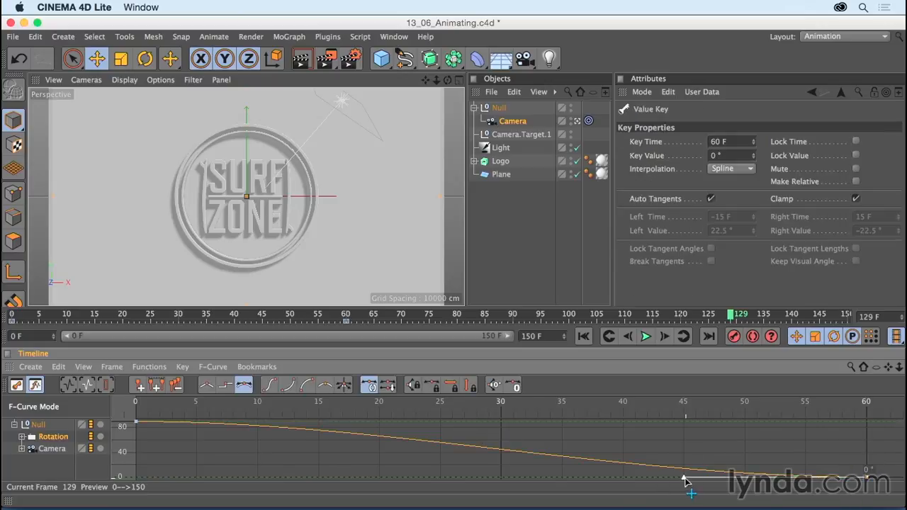
{"action": "left_click_drag", "start_coordinate": [684, 482], "coordinate": [591, 452]}
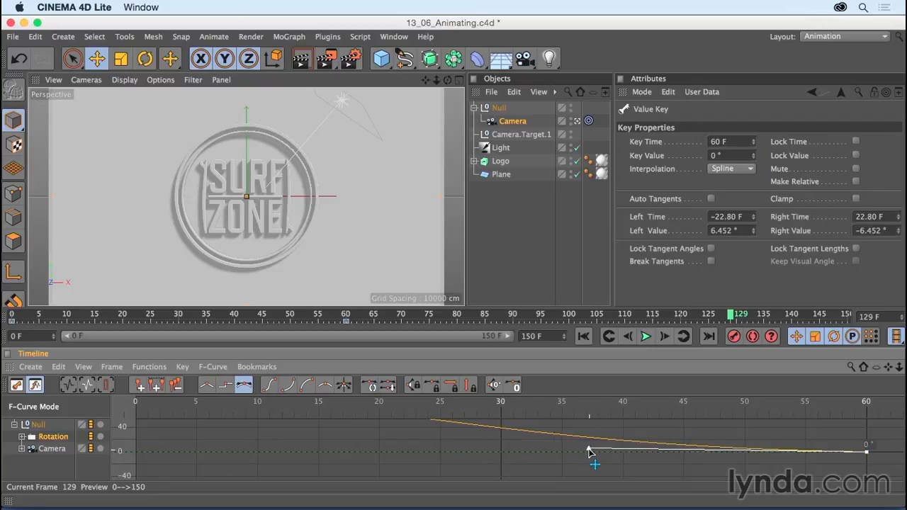